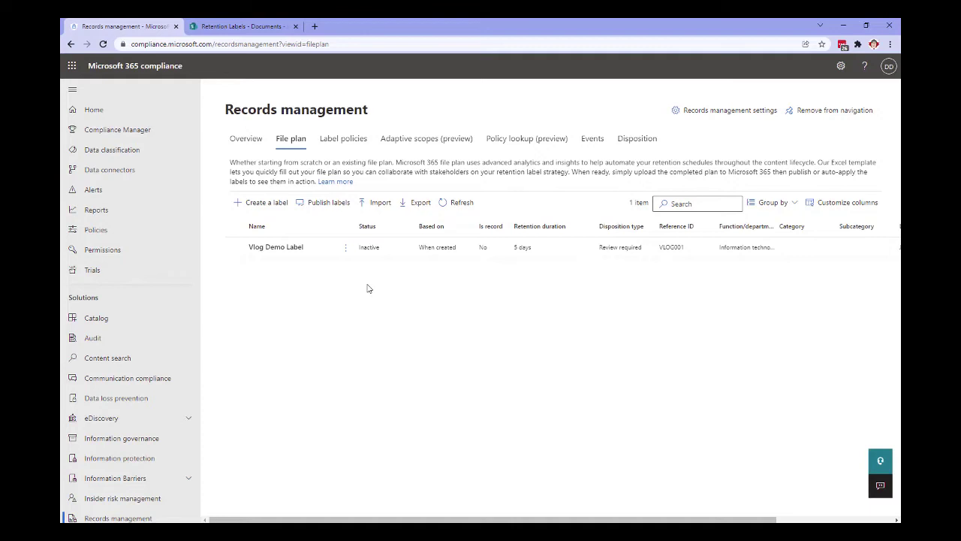
Search the label list for 'V' and add Vlog Demo Label as the single label to publish.
left_click(345, 247)
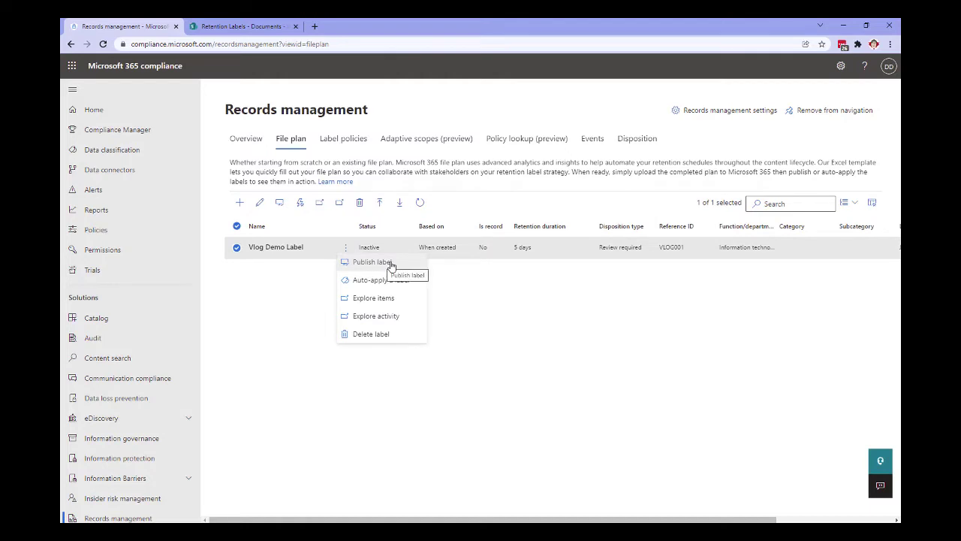
left_click(456, 286)
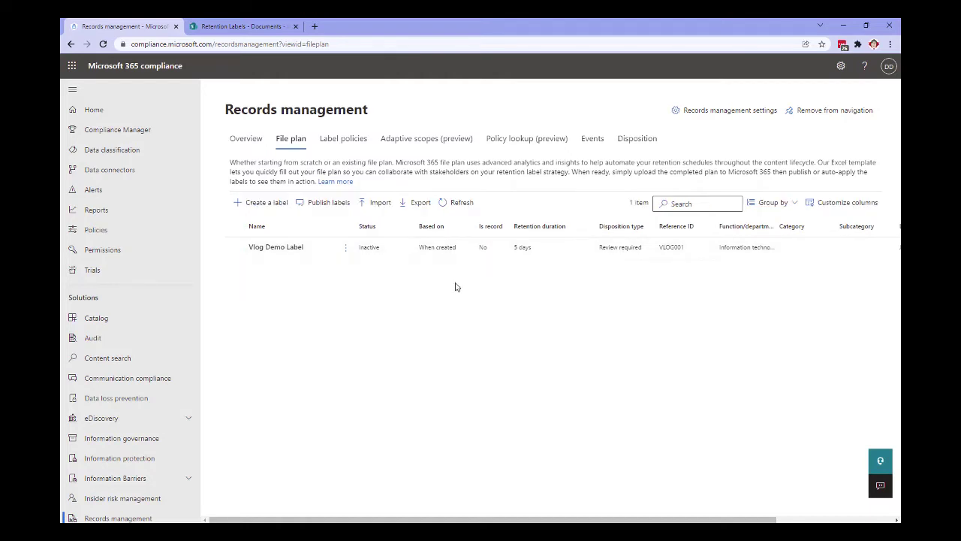
left_click(334, 211)
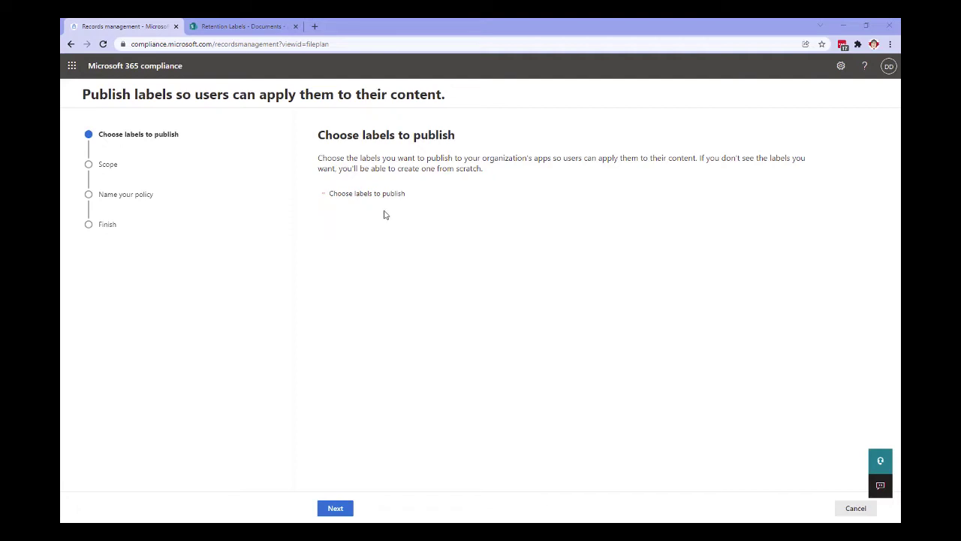
left_click(365, 194)
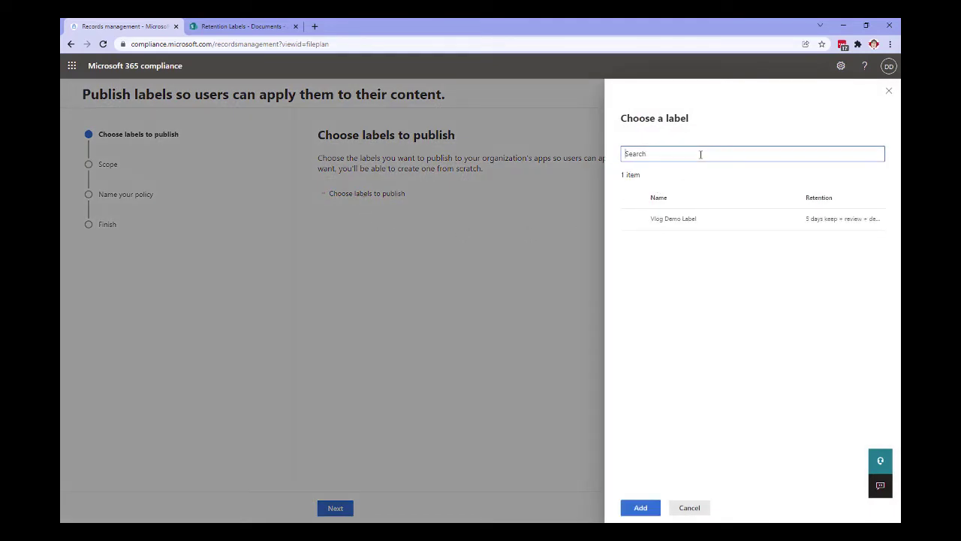
type("VLOG")
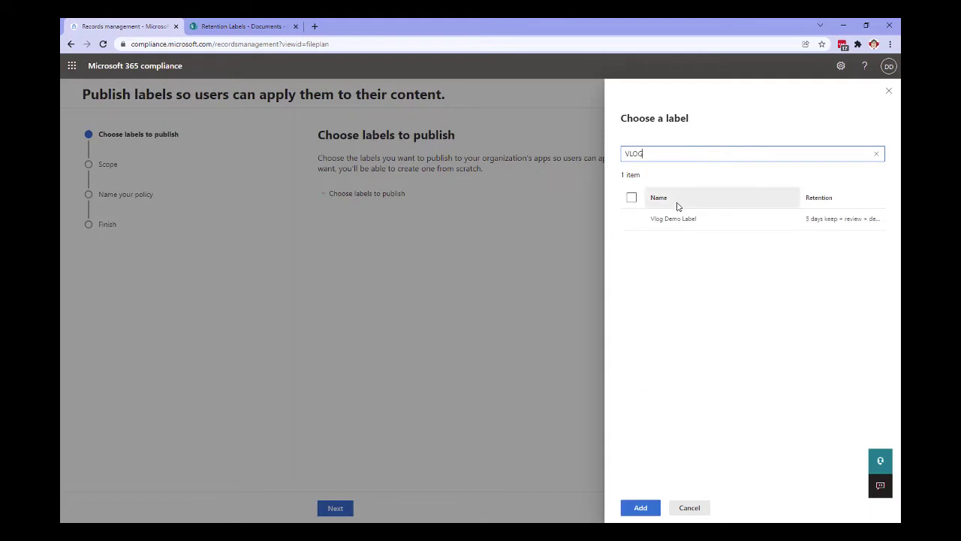
mouse_move(673, 219)
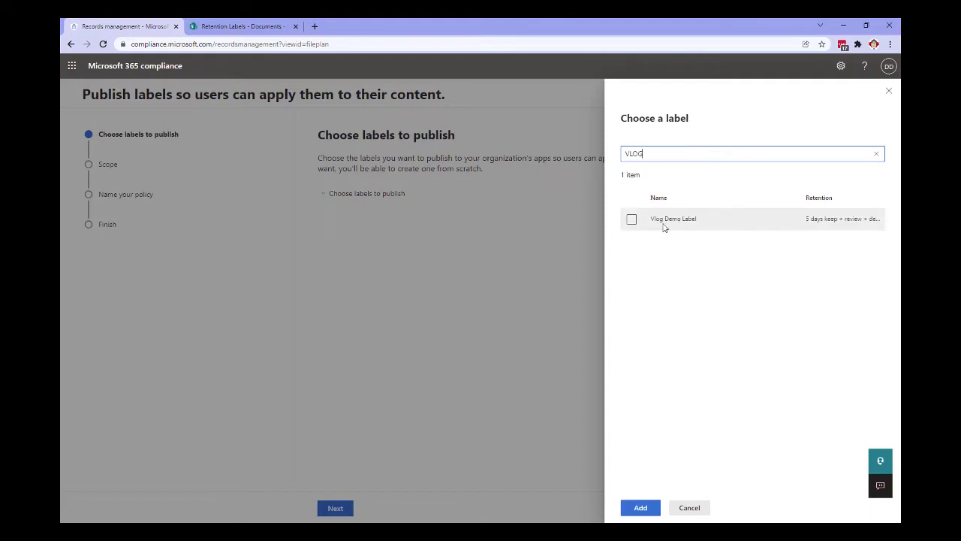
left_click(632, 219)
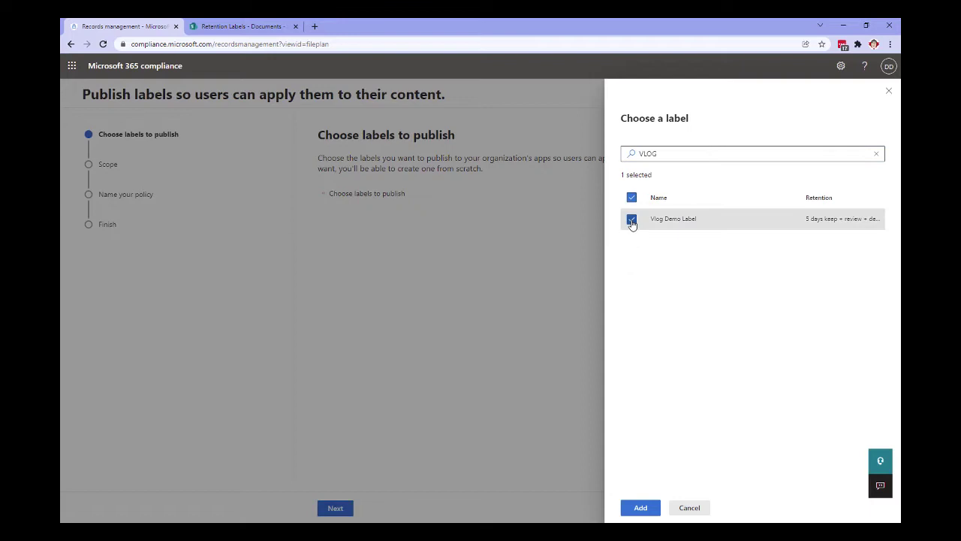
left_click(637, 508)
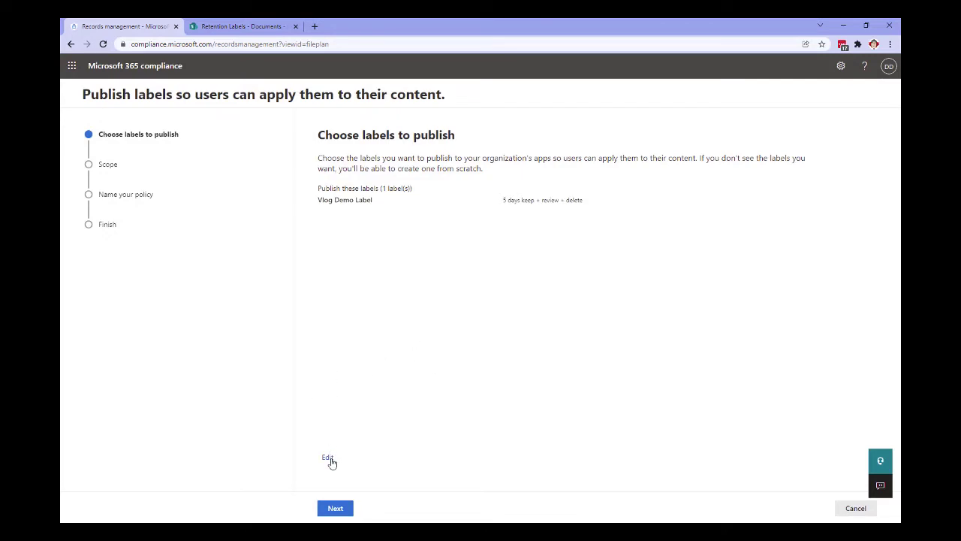
Set the label policy type to Static and advance to the locations page.
left_click(335, 507)
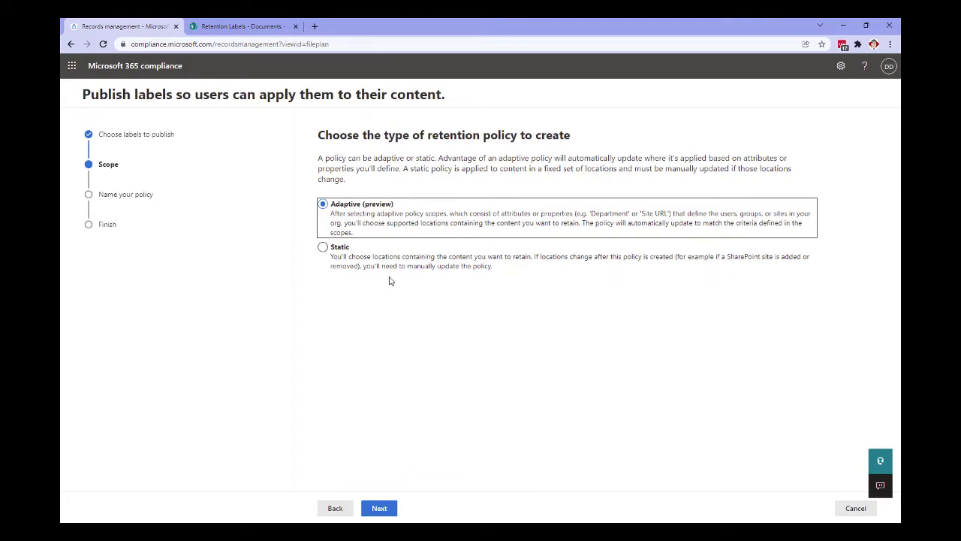
left_click(323, 248)
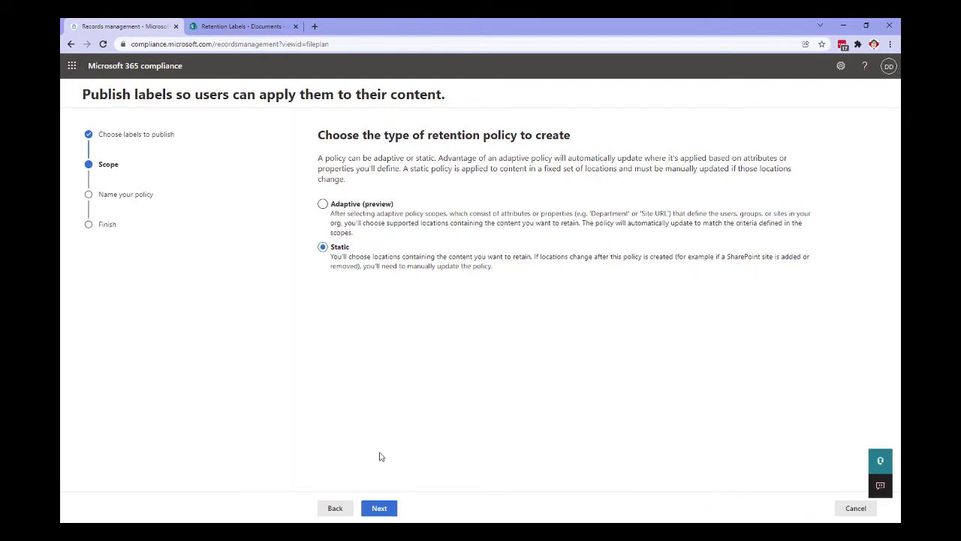
left_click(378, 509)
left_click(393, 511)
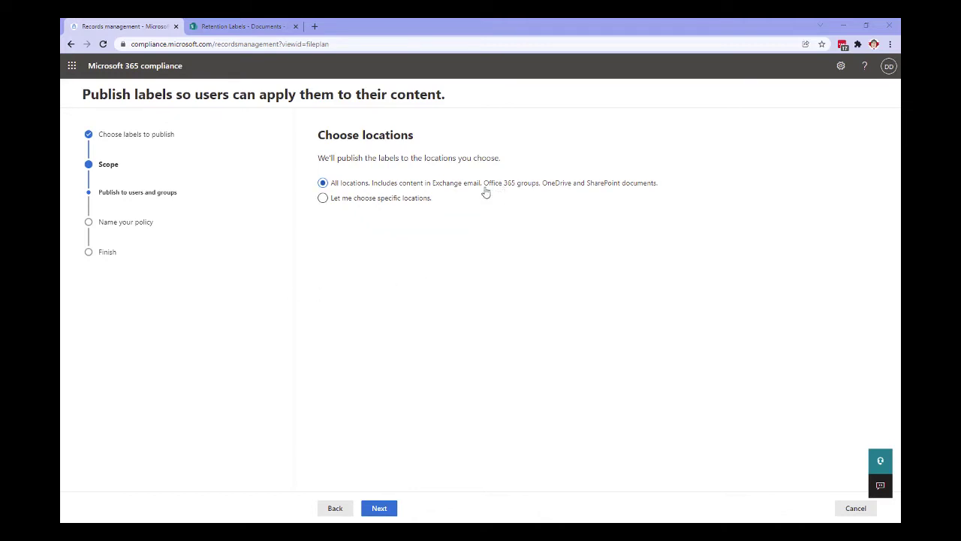
Choose specific locations, turning off Exchange email, OneDrive accounts and Microsoft 365 Groups, and edit SharePoint sites.
left_click(323, 198)
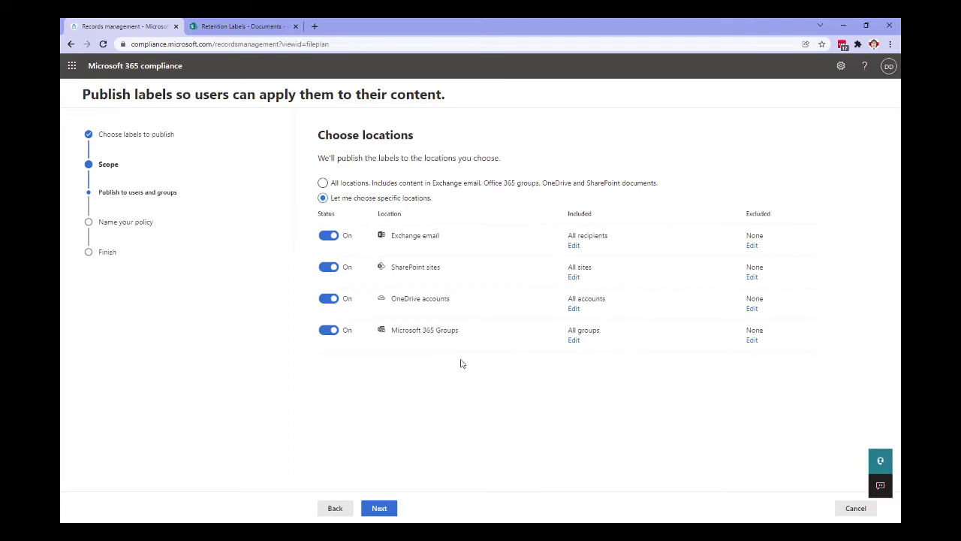
left_click(331, 241)
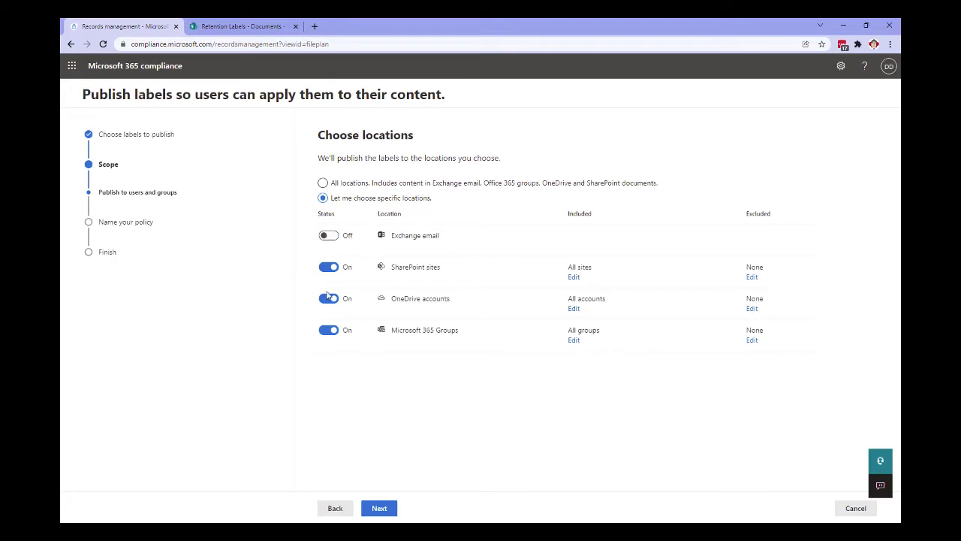
left_click(330, 300)
left_click(334, 338)
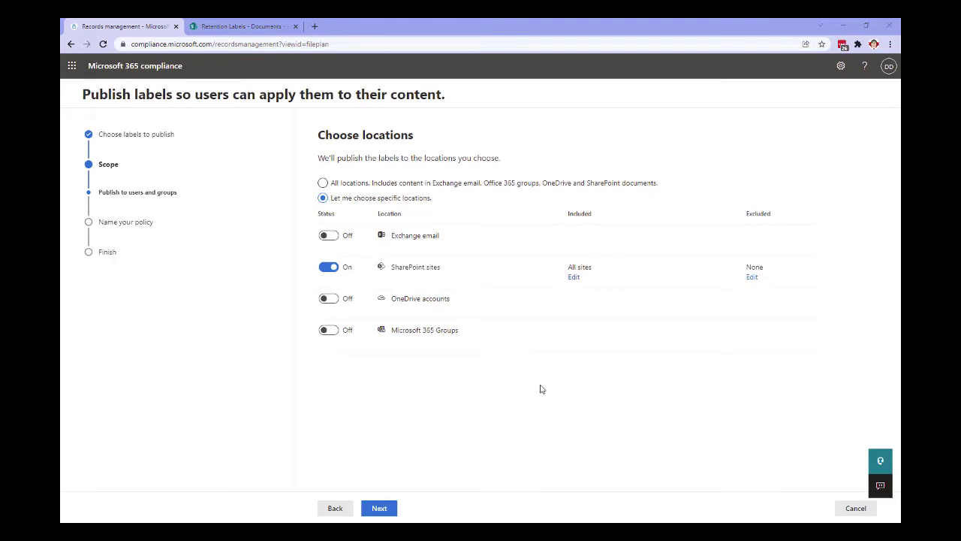
left_click(576, 279)
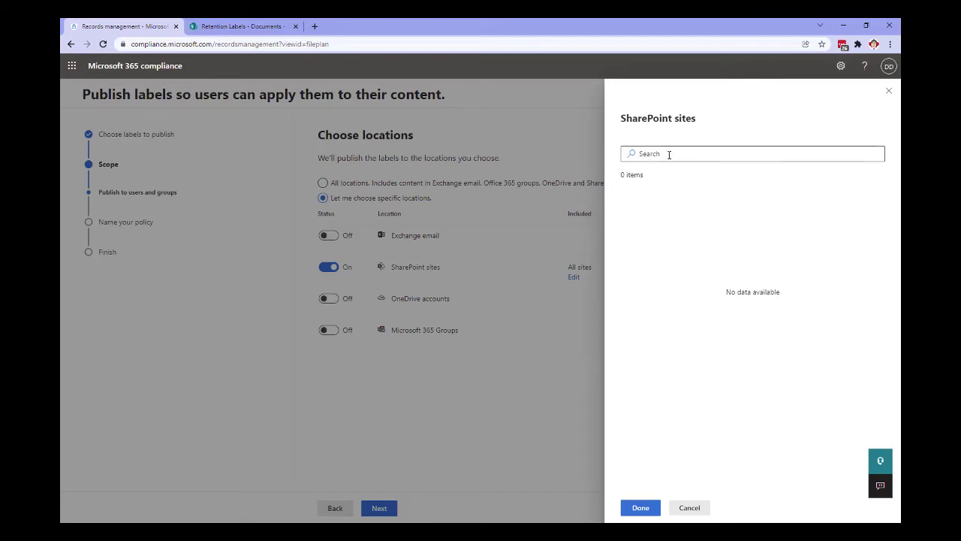
Search the pasted RetentionLabels site URL and include only that Shared Documents site.
left_click(669, 154)
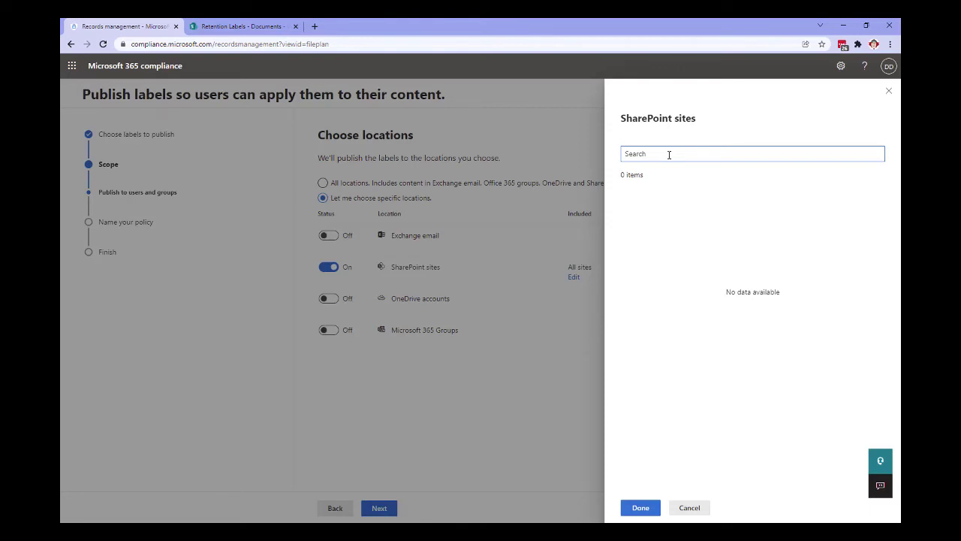
key("ctrl+v")
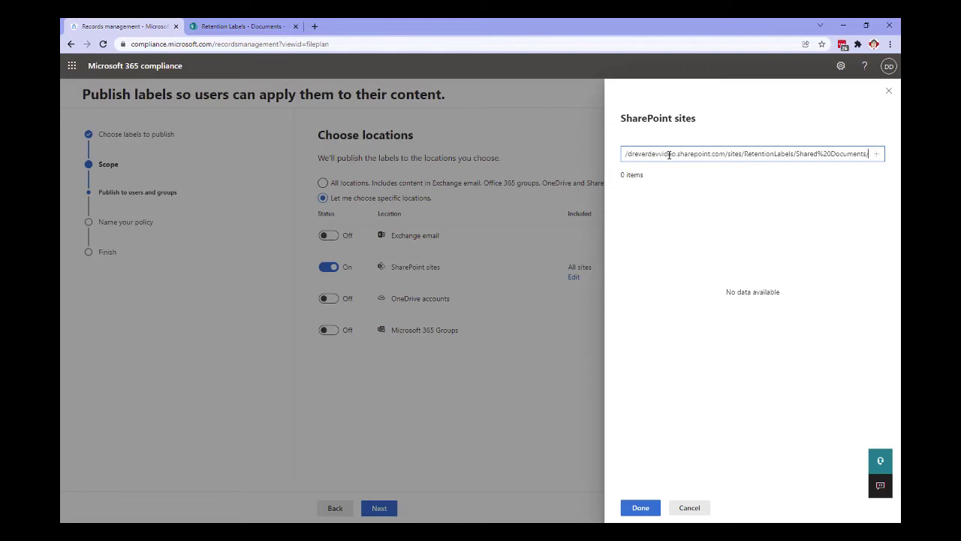
key("Return")
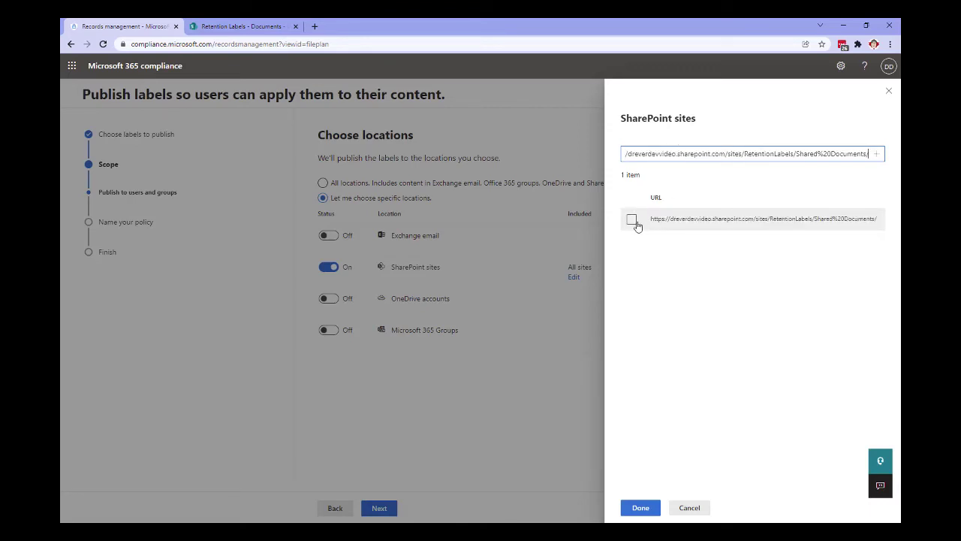
left_click(633, 220)
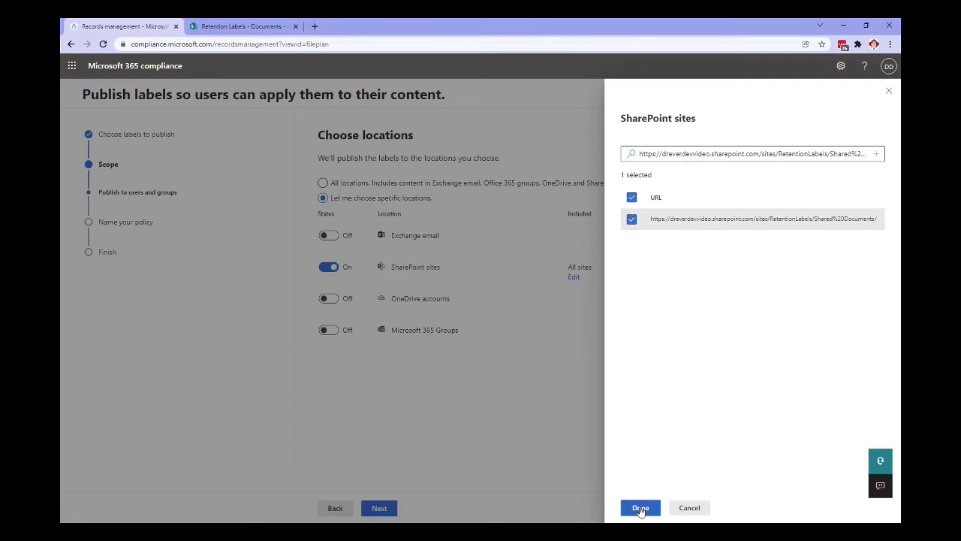
left_click(640, 508)
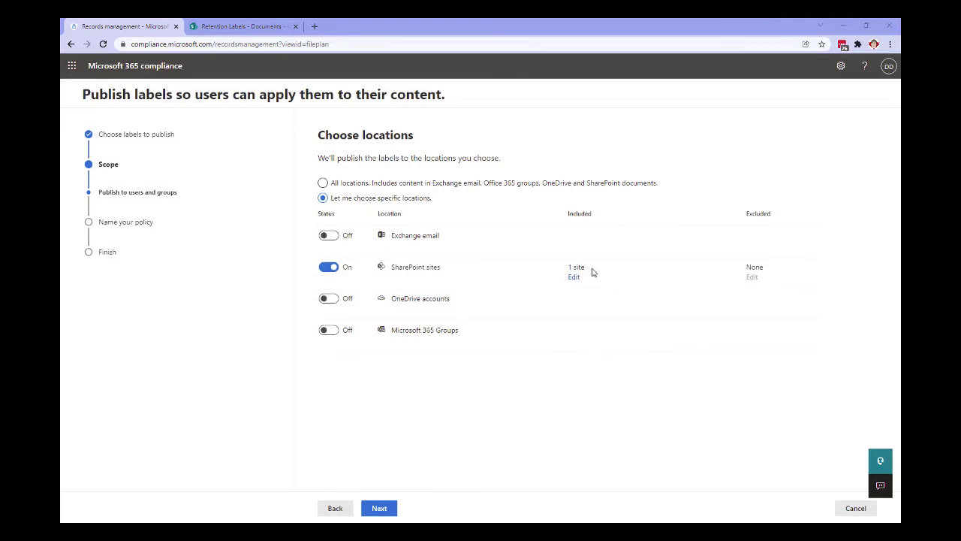
Name the policy 'Vlog Demo Policy', submit it, and return to the file plan.
left_click(380, 510)
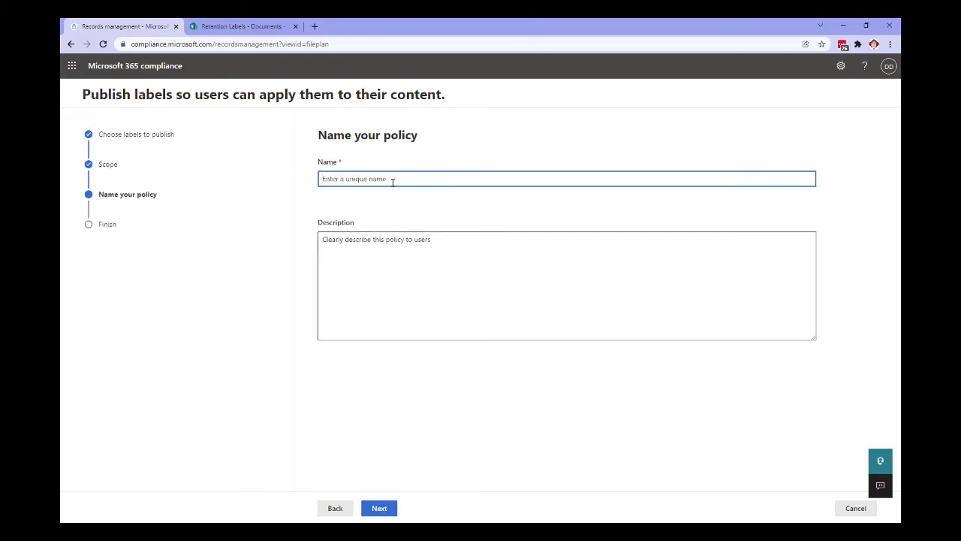
type("Vlog")
type(" EemoPoli")
type("cy")
key("Left")
key("Left")
key("Left")
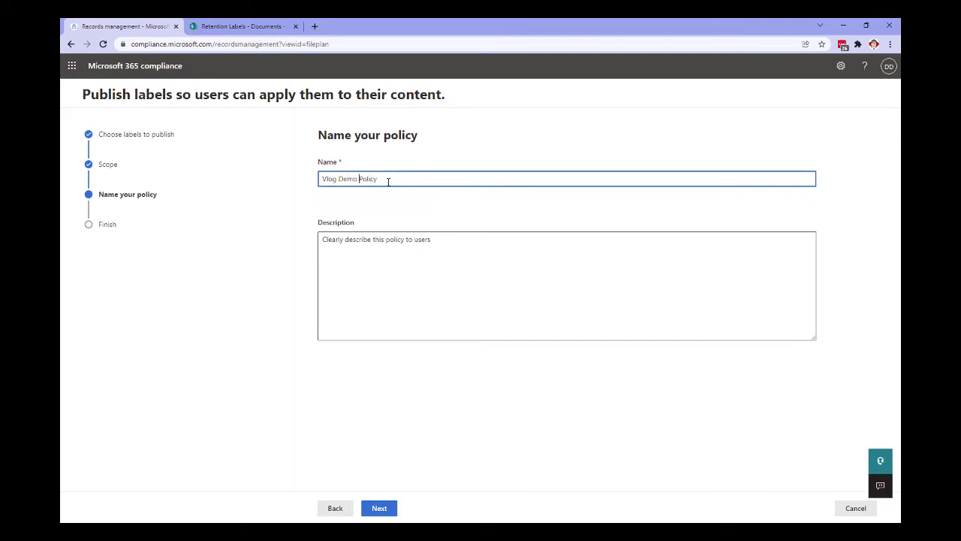
left_click(379, 509)
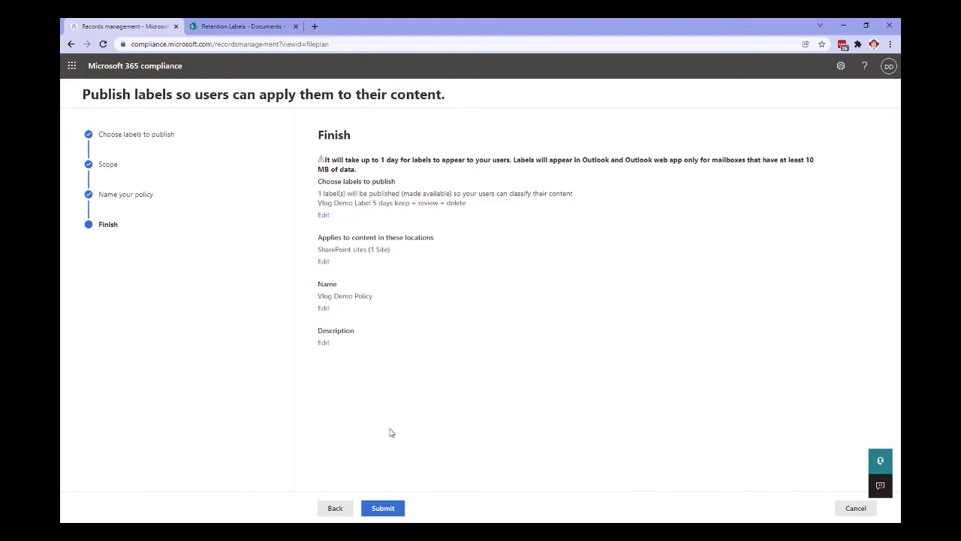
left_click(384, 509)
left_click(392, 509)
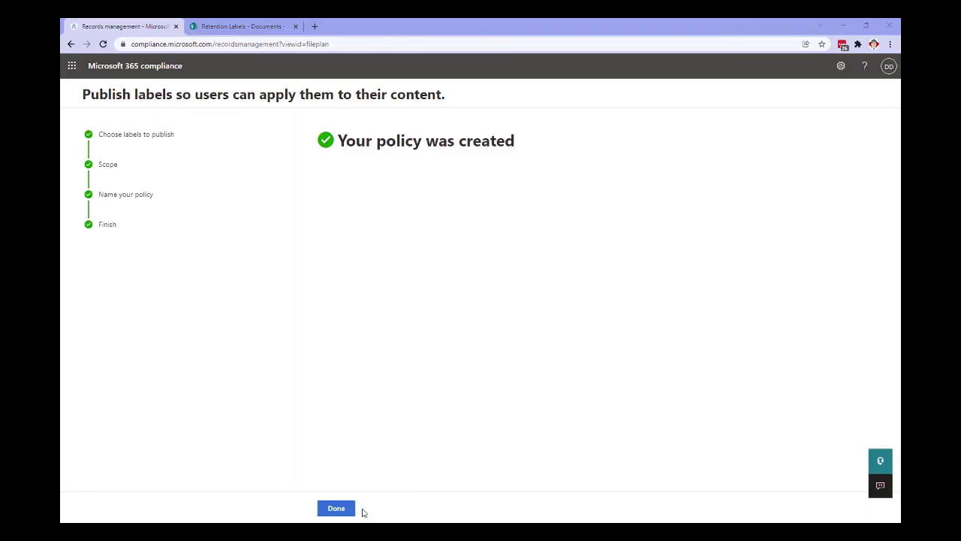
left_click(338, 511)
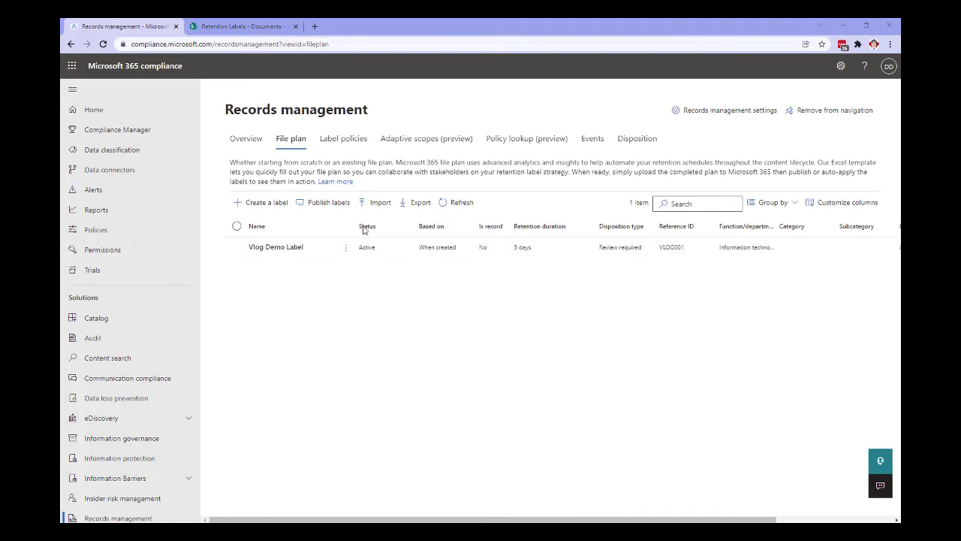
Review Vlog Demo Policy's details under Label policies, then go to the SharePoint library tab.
left_click(356, 143)
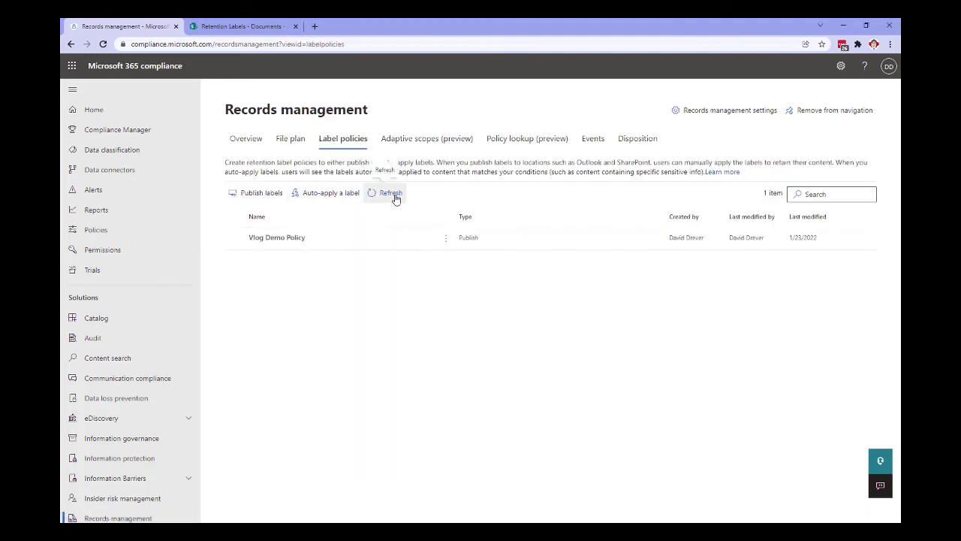
left_click(337, 247)
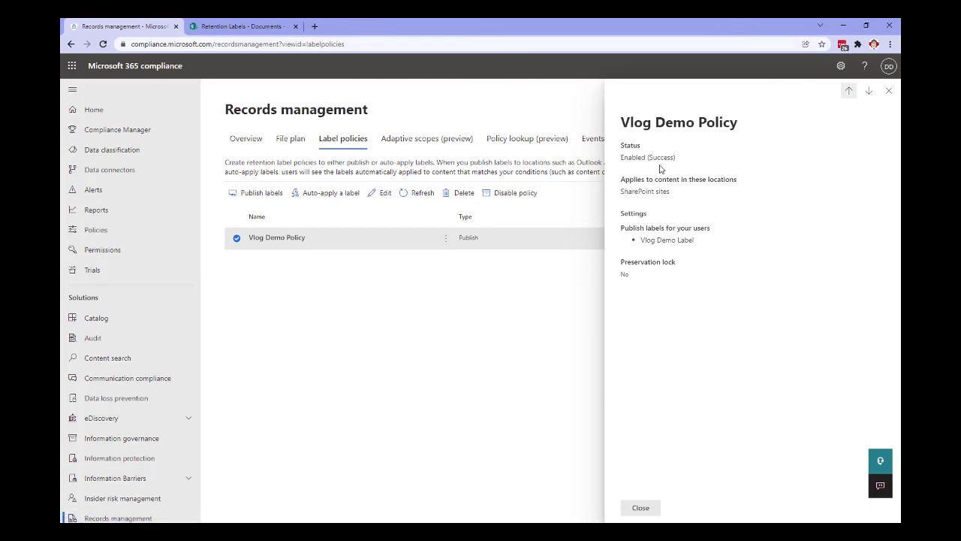
left_click(641, 509)
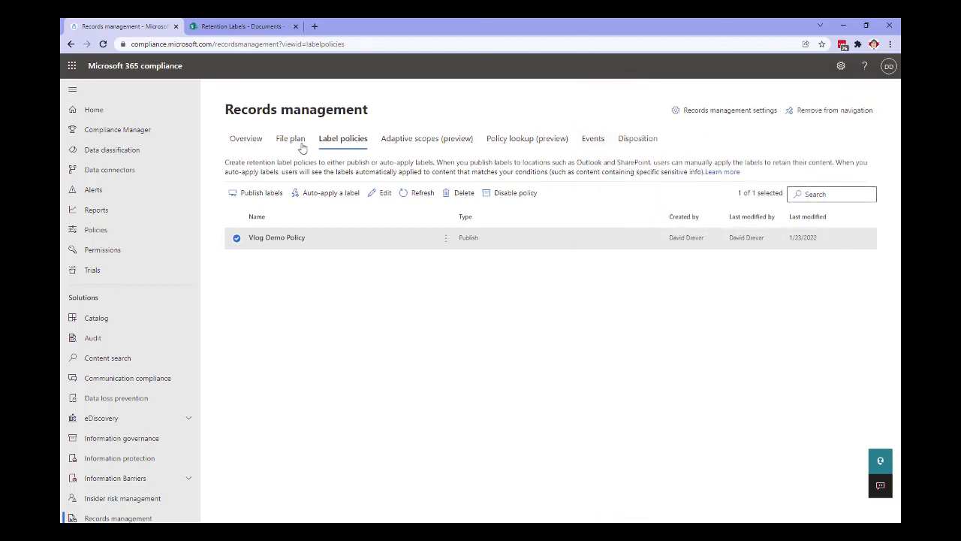
left_click(239, 26)
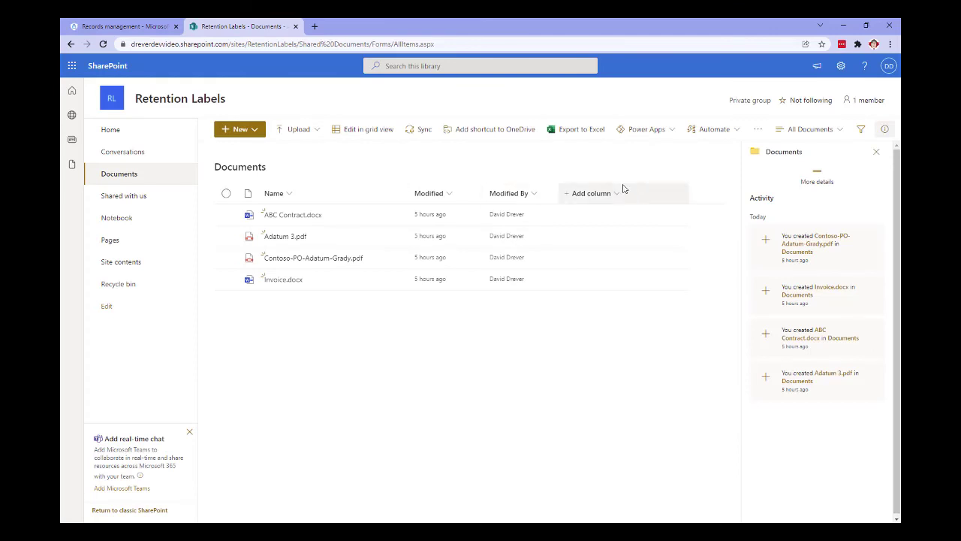
mouse_move(450, 215)
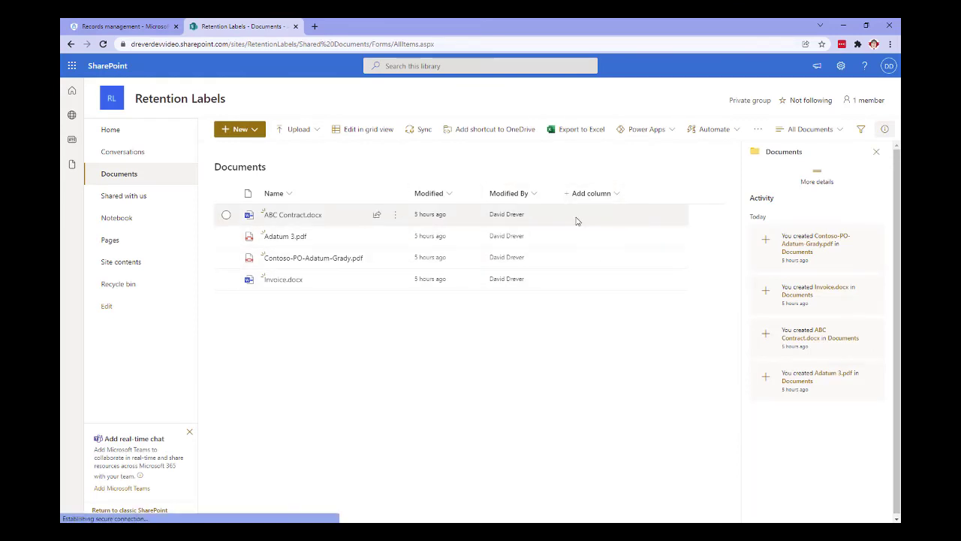
Open ABC Contract.docx's properties and bring up its retention label choices.
left_click(576, 220)
scroll(851, 337, "down", 2)
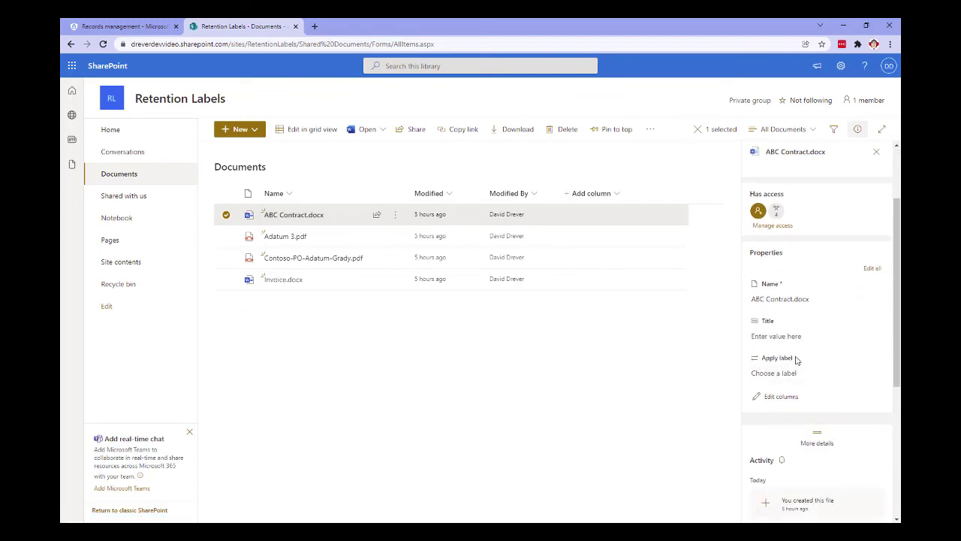
left_click(836, 374)
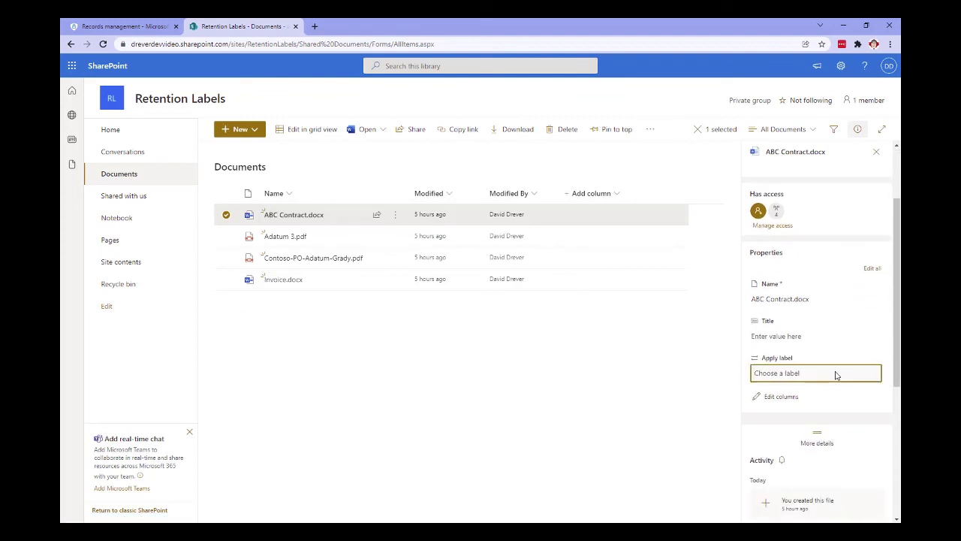